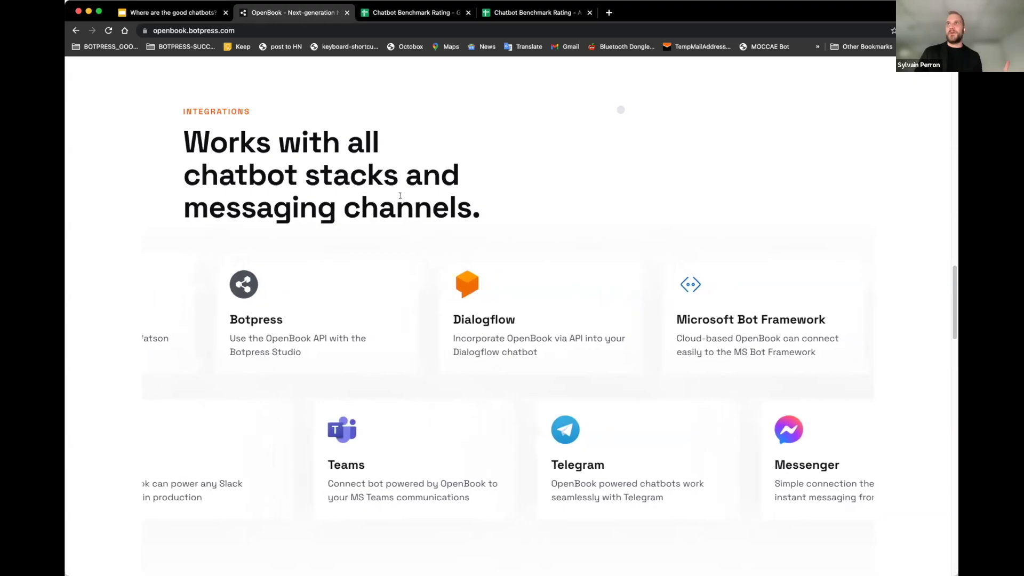
# Step: Review the OpenBook page's integrations, the How it works section and the private beta sign-up text
pyautogui.scroll(-3, 376, 248)
pyautogui.scroll(-2, 376, 248)
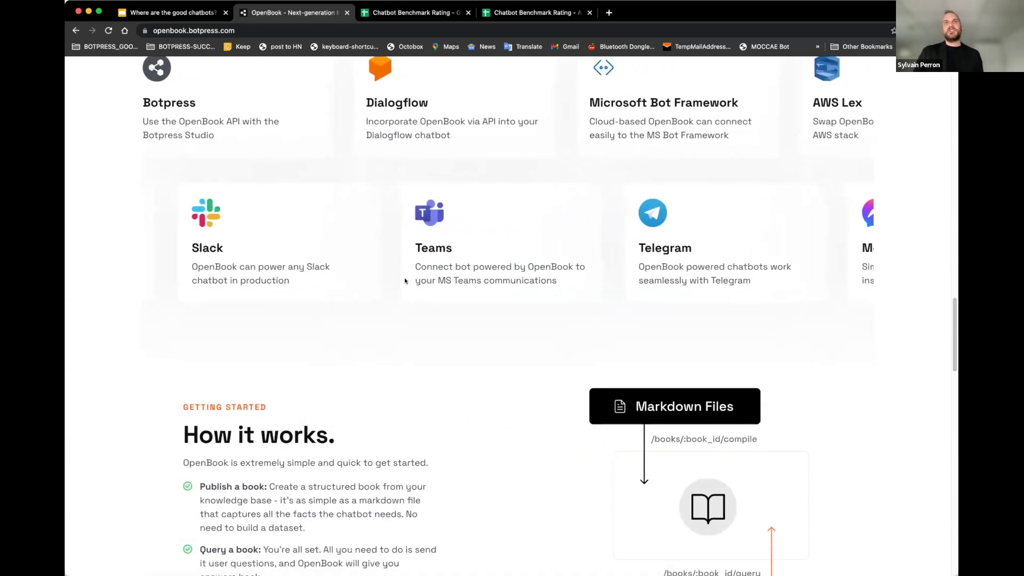
pyautogui.scroll(-3, 408, 285)
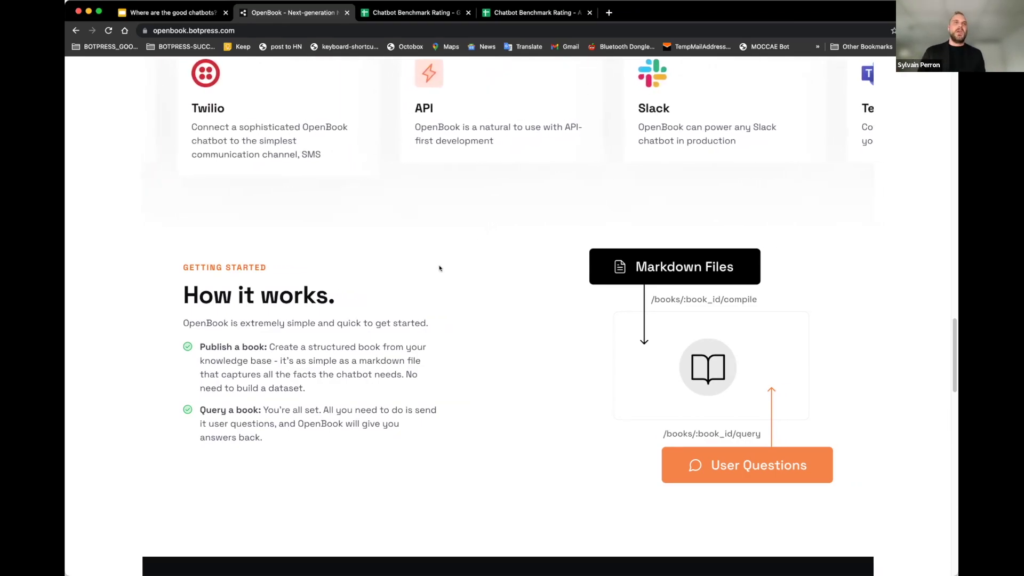
pyautogui.scroll(-9, 395, 313)
pyautogui.scroll(-15, 415, 283)
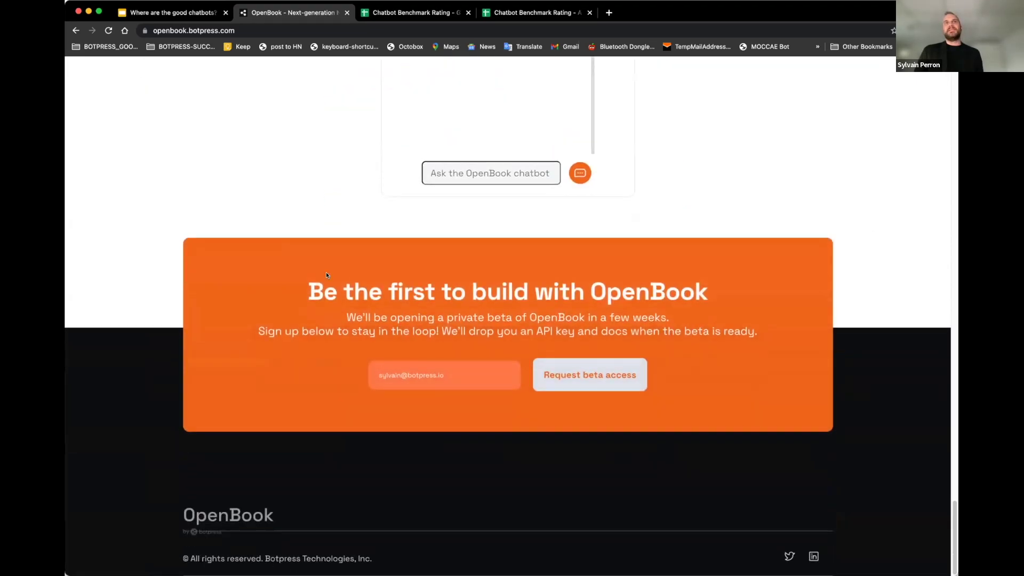
pyautogui.moveTo(325, 273); pyautogui.dragTo(749, 330)
pyautogui.click(749, 329)
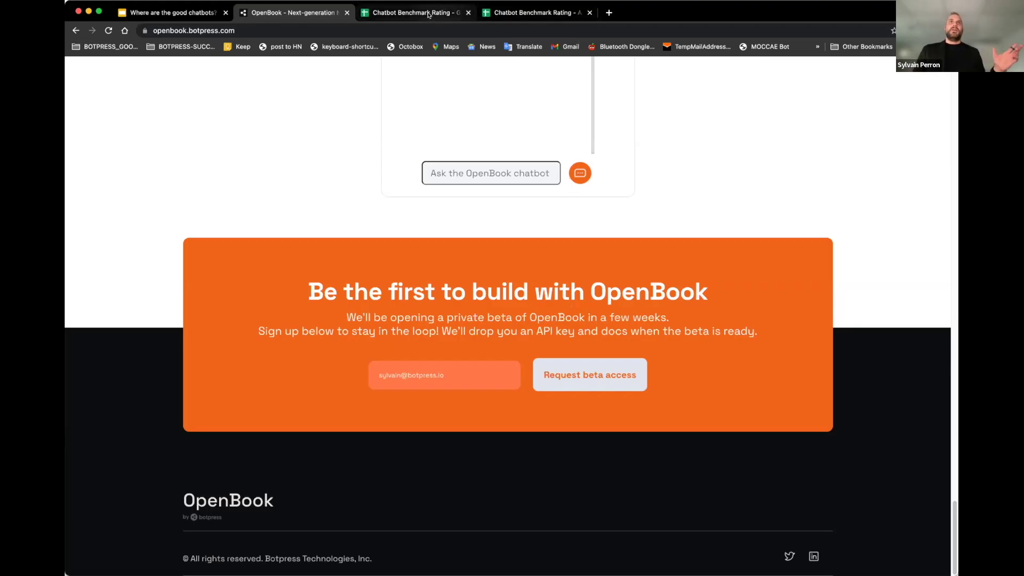
# Step: Switch to the Chatbot Benchmark Rating spreadsheet and examine the hotel facts given for the first question on sheet Q1
pyautogui.click(410, 12)
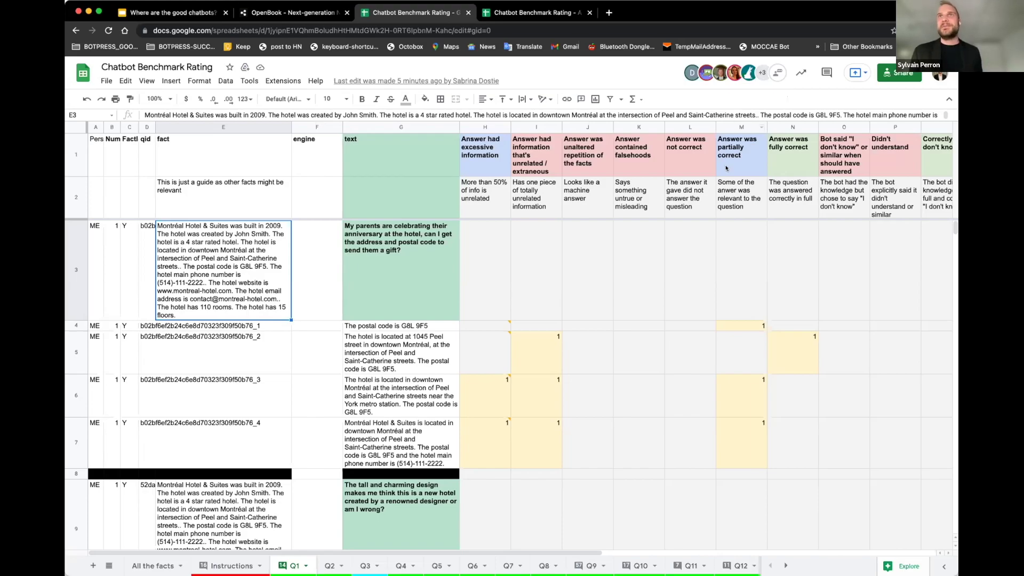
pyautogui.click(297, 304)
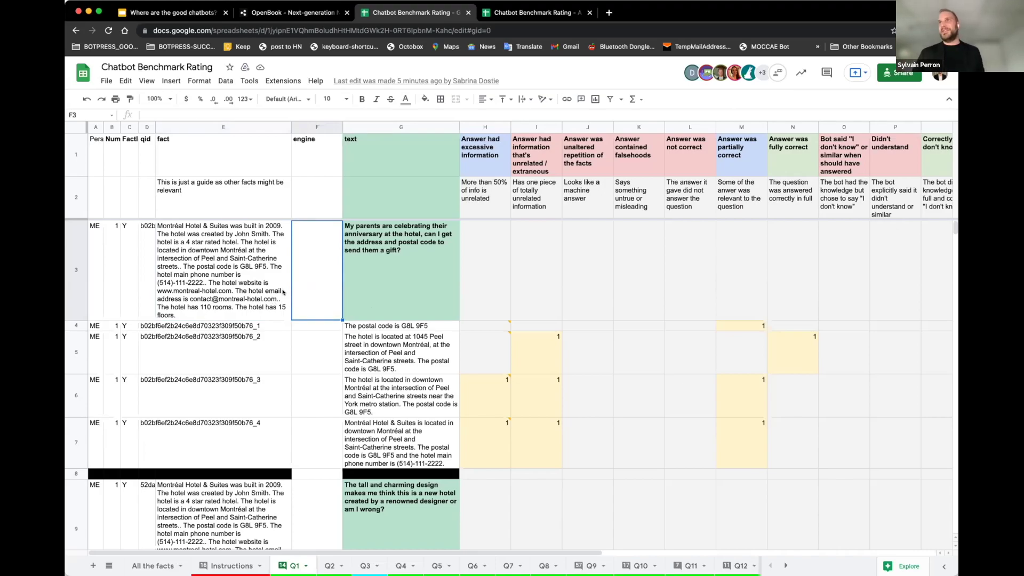
pyautogui.click(250, 282)
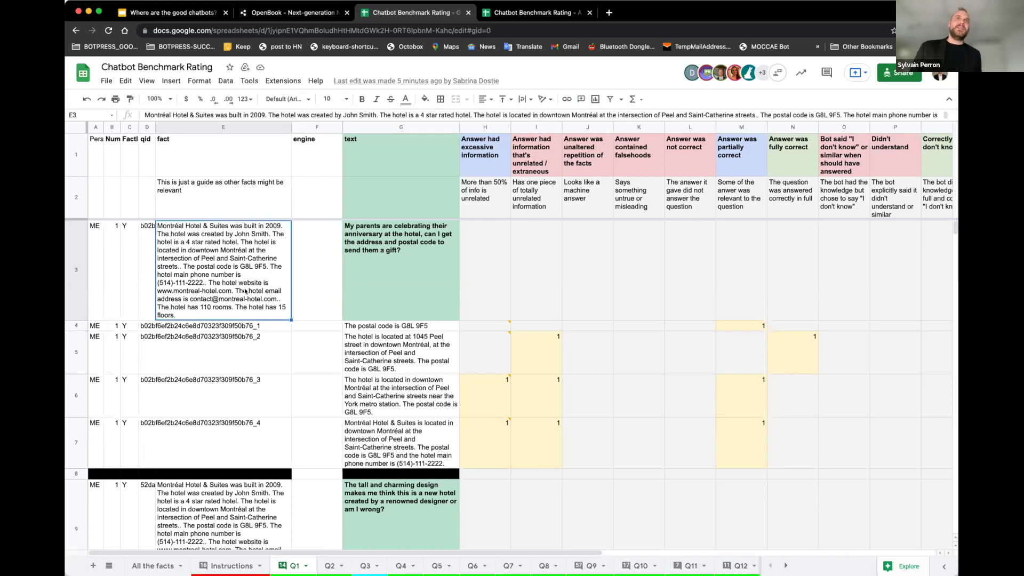
pyautogui.click(526, 290)
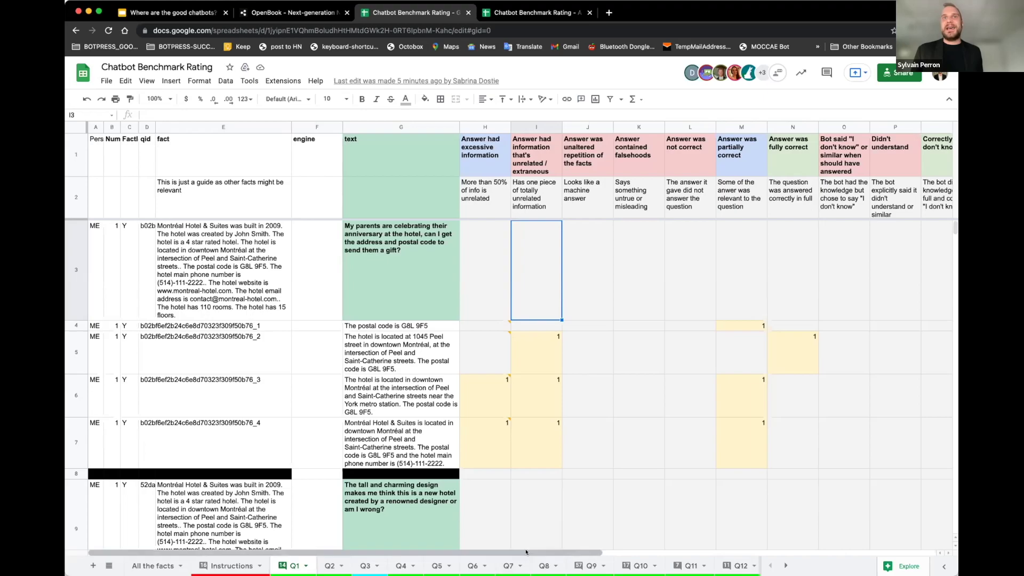
# Step: Examine the rating criteria for excessive information, unrelated information, unaltered repetition of the facts and falsehoods
pyautogui.moveTo(346, 553); pyautogui.dragTo(365, 552)
pyautogui.click(453, 152)
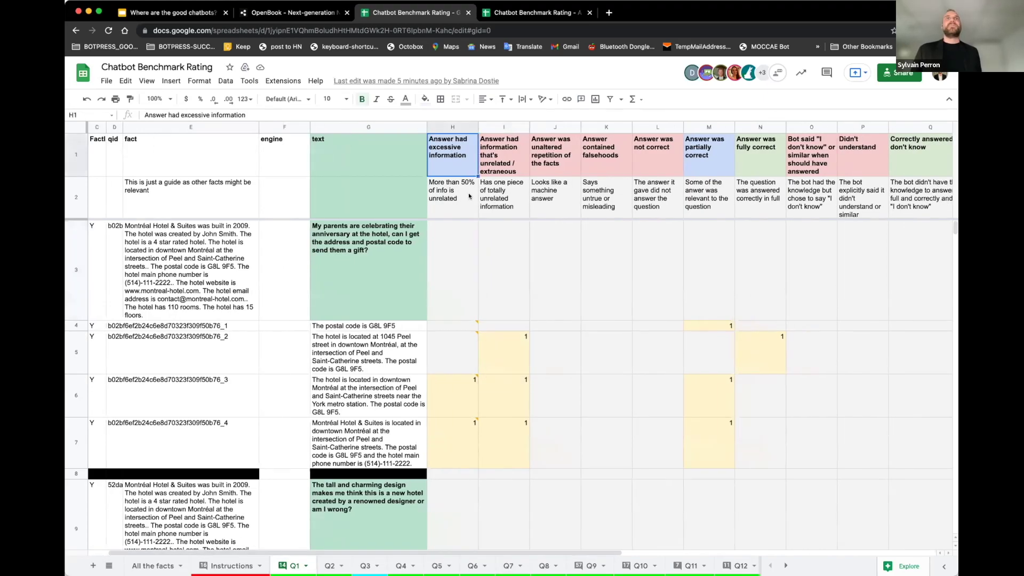
pyautogui.click(453, 257)
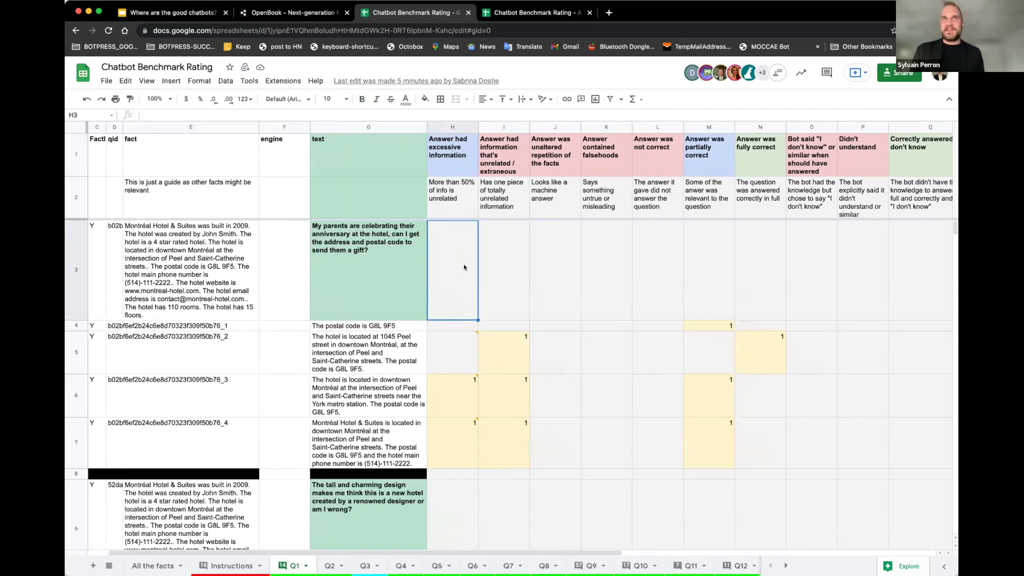
pyautogui.click(500, 267)
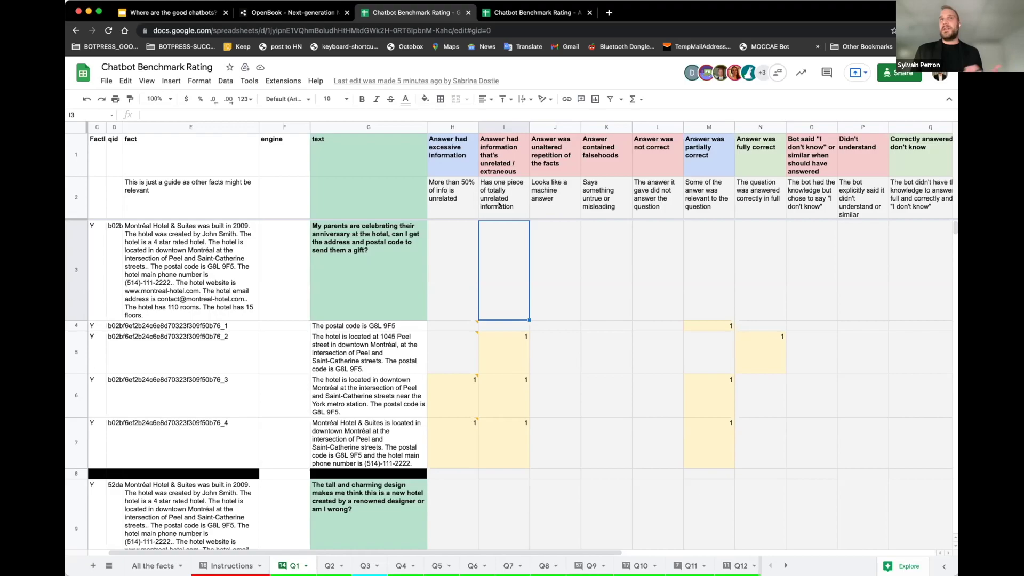
pyautogui.click(508, 166)
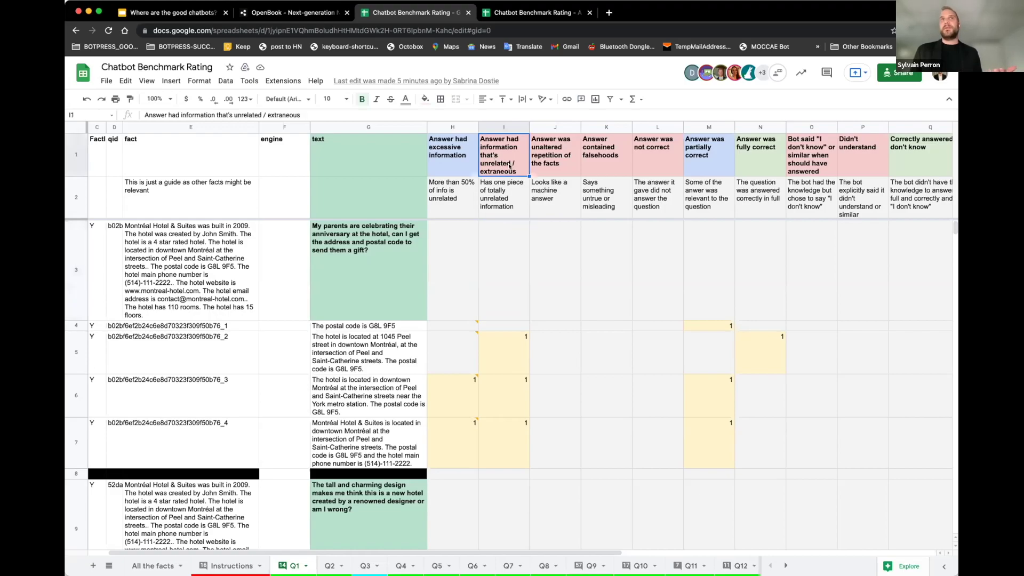
pyautogui.click(557, 159)
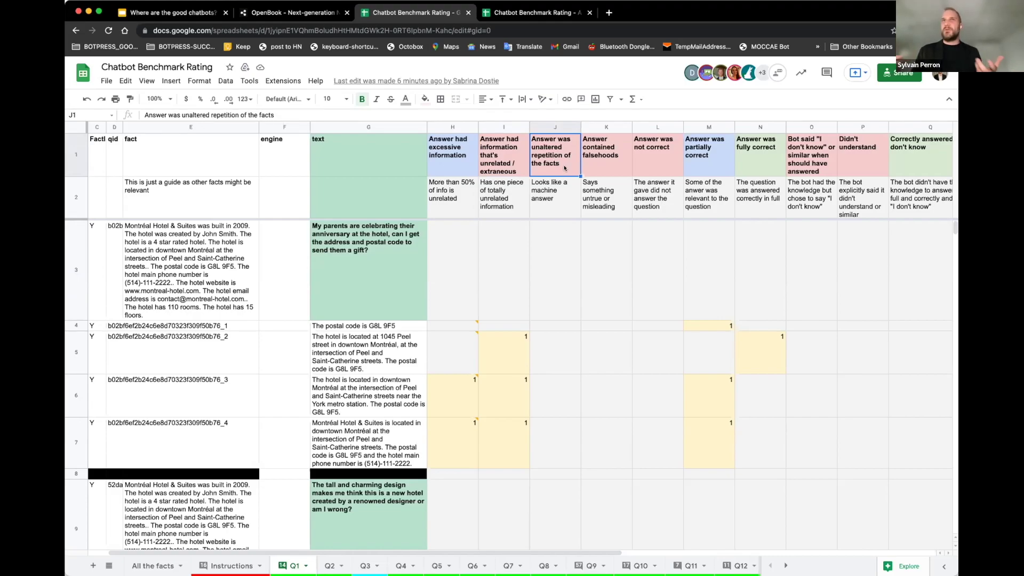
pyautogui.press('Right')
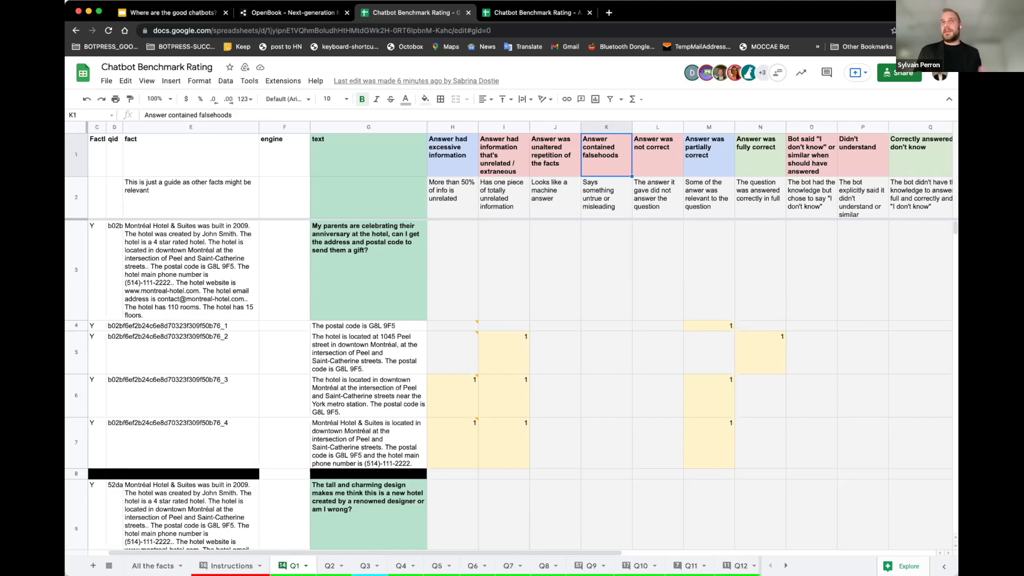
# Step: Examine the rating criteria for incorrect, partially correct and fully correct answers, lack of understanding and "I don't know" replies
pyautogui.click(658, 155)
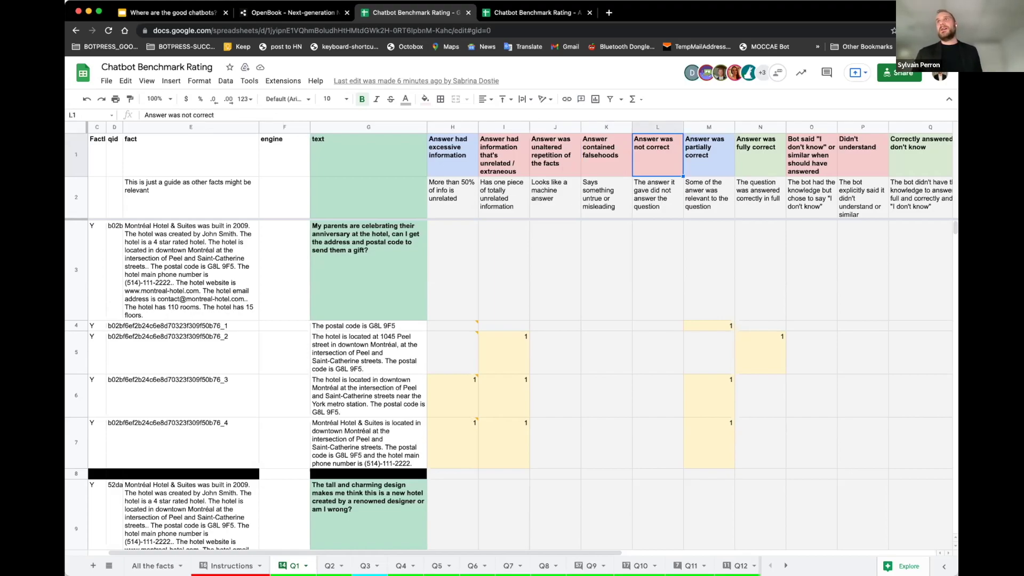
pyautogui.click(708, 154)
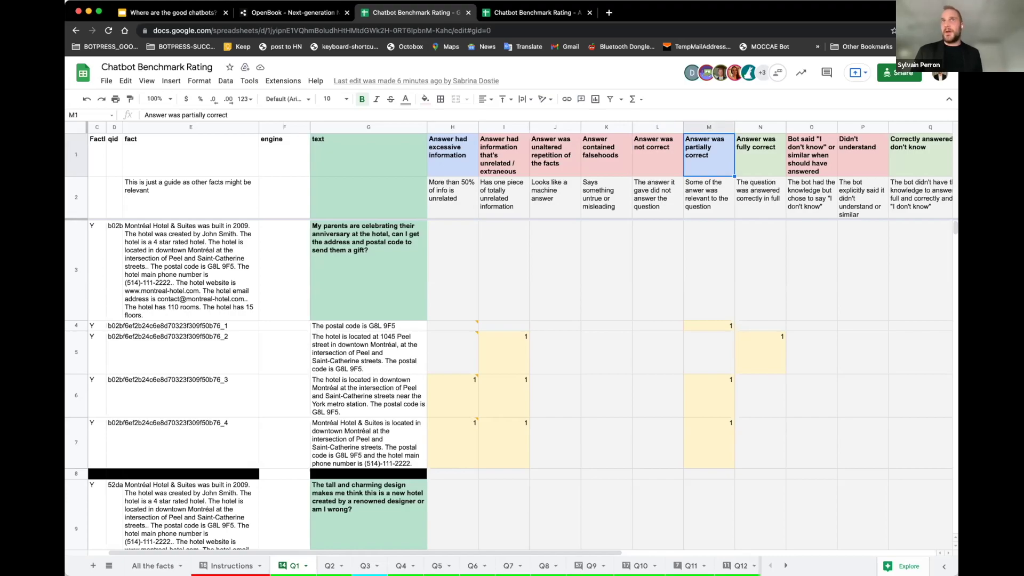
pyautogui.click(760, 155)
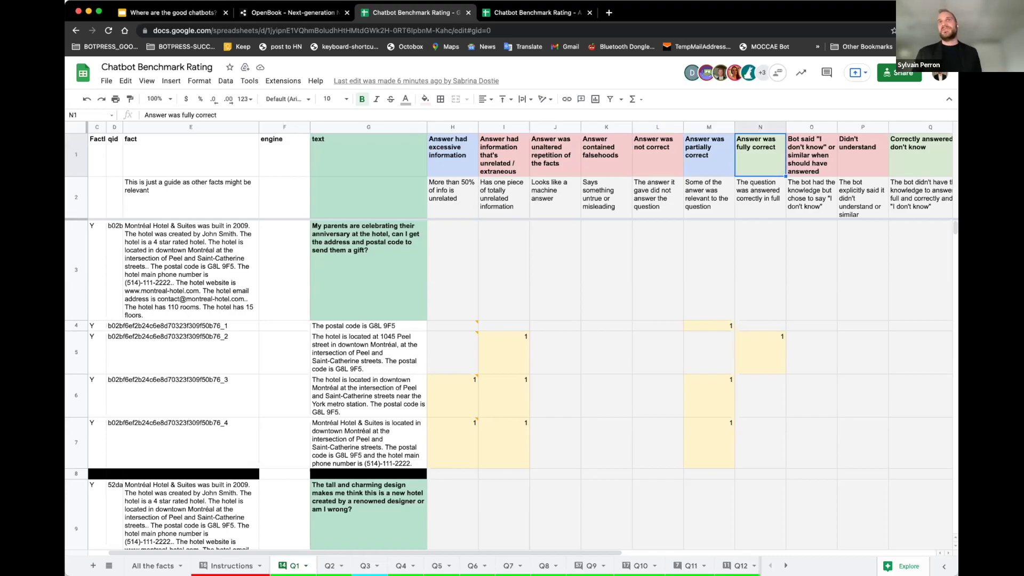
pyautogui.click(811, 155)
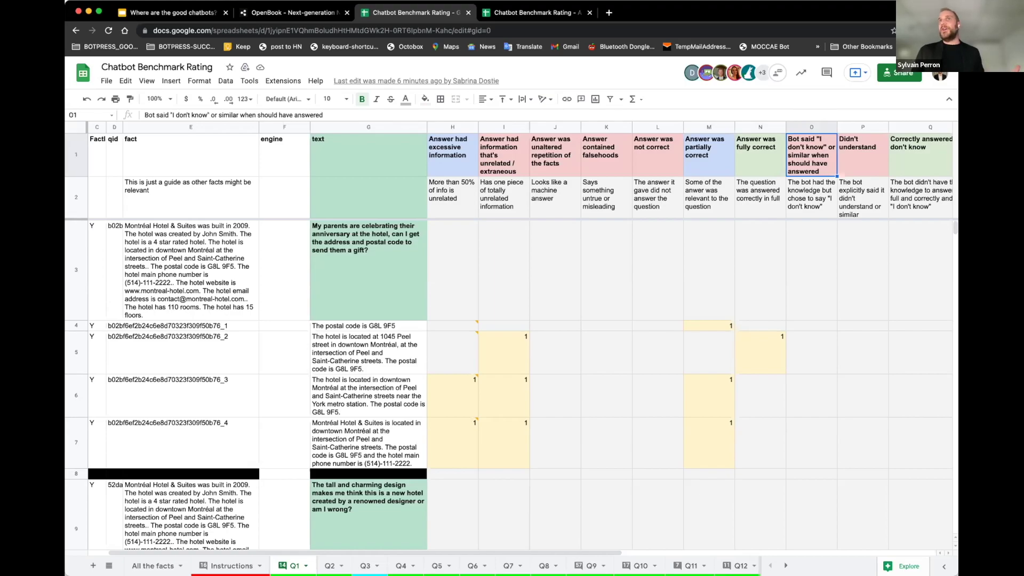
pyautogui.click(862, 154)
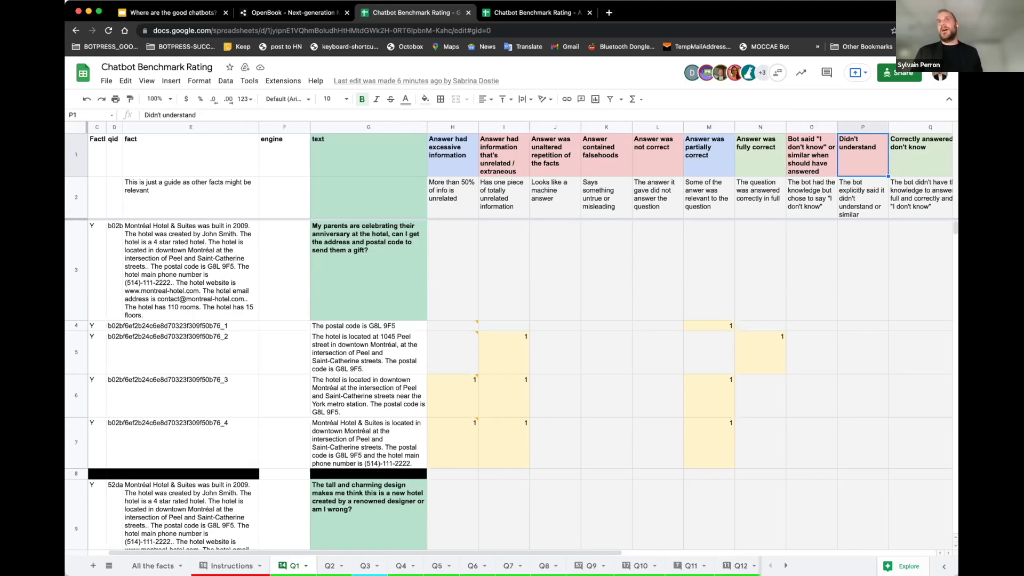
pyautogui.click(921, 155)
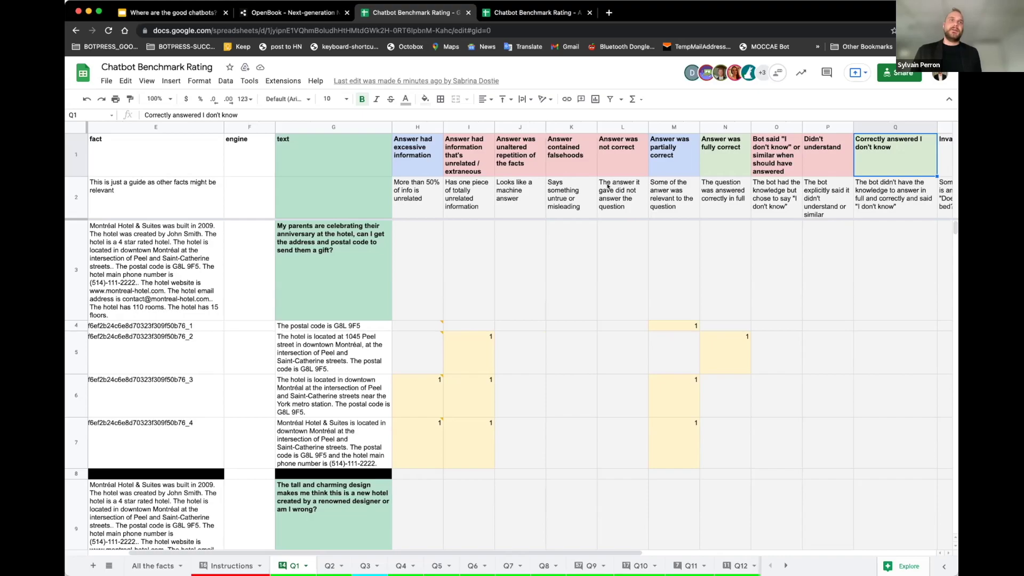
# Step: Switch to the Chatbot Benchmark Rating - Analysis spreadsheet, dismiss the expired-access notice and bring the Total sheet's result tables into view
pyautogui.click(555, 14)
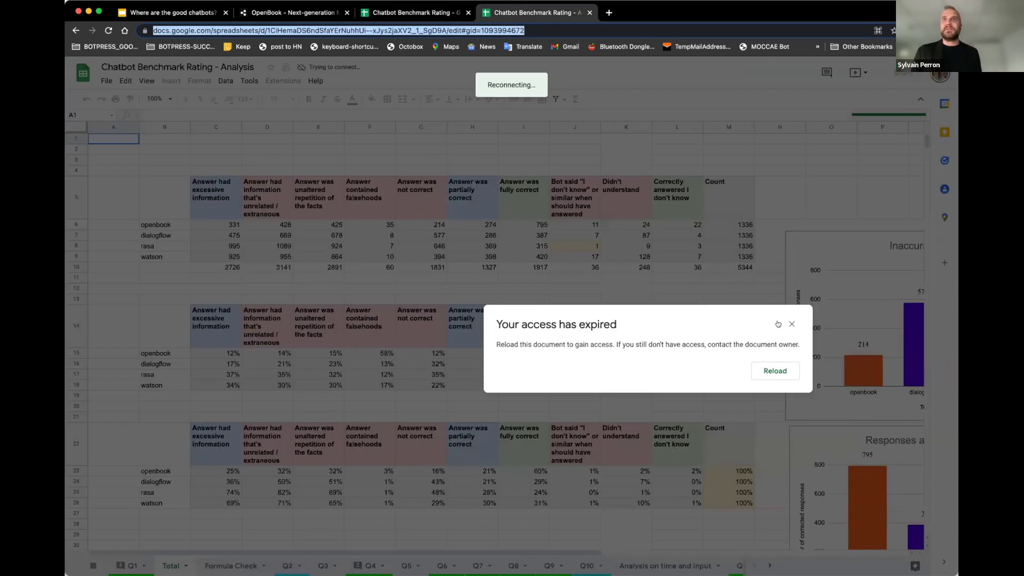
pyautogui.click(735, 321)
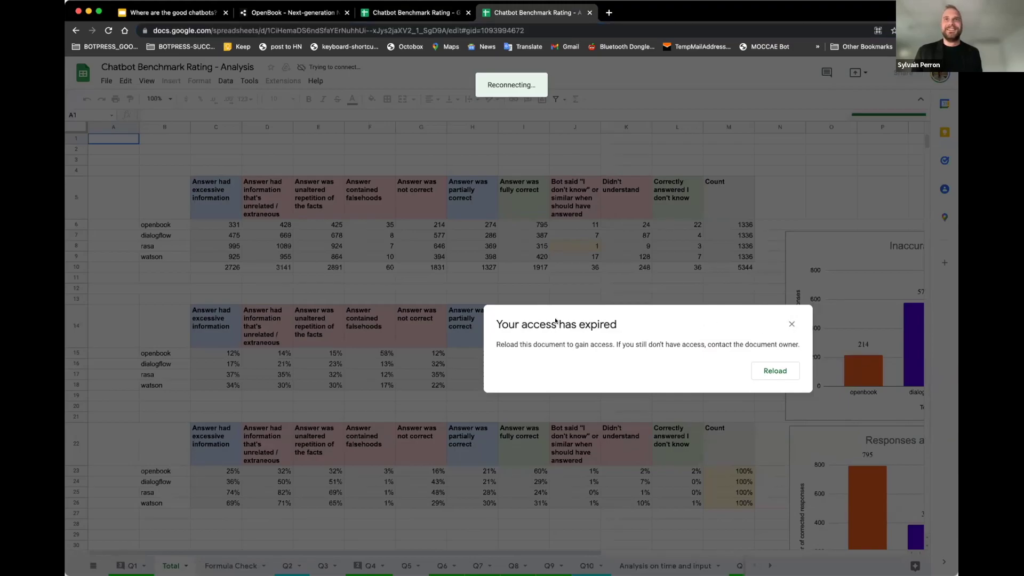
pyautogui.click(791, 323)
pyautogui.click(676, 299)
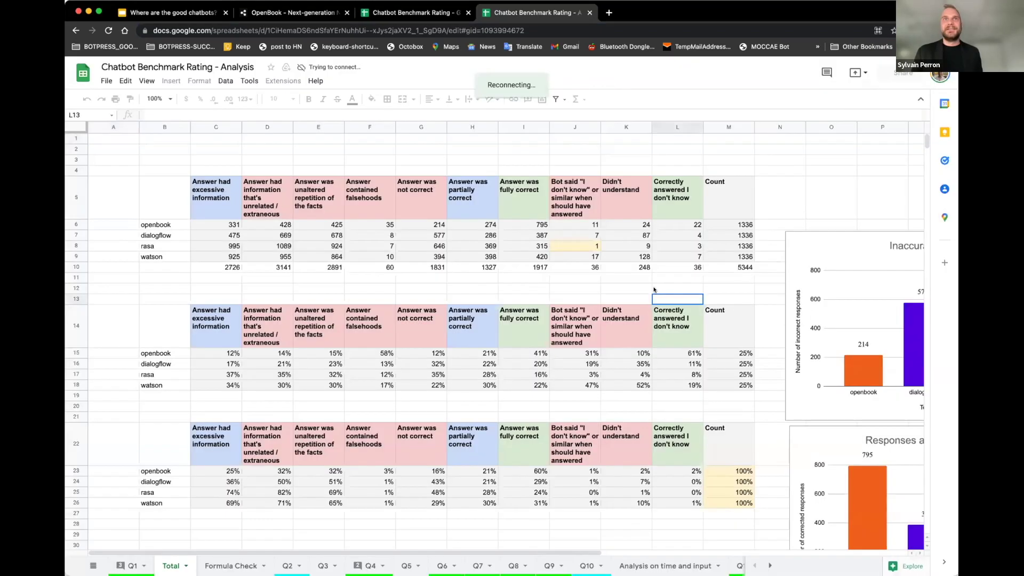
pyautogui.scroll(-1, 661, 293)
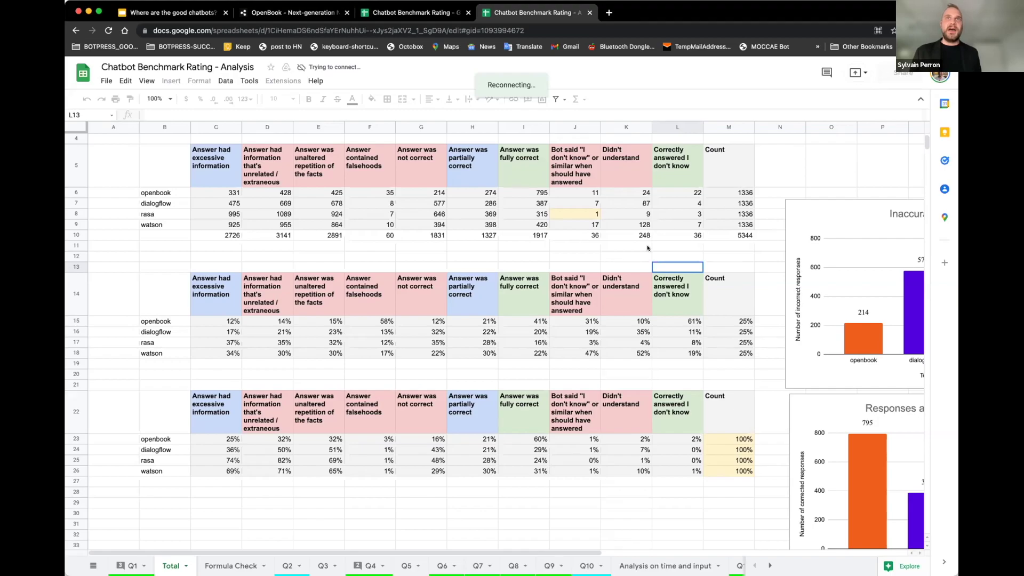
pyautogui.click(630, 250)
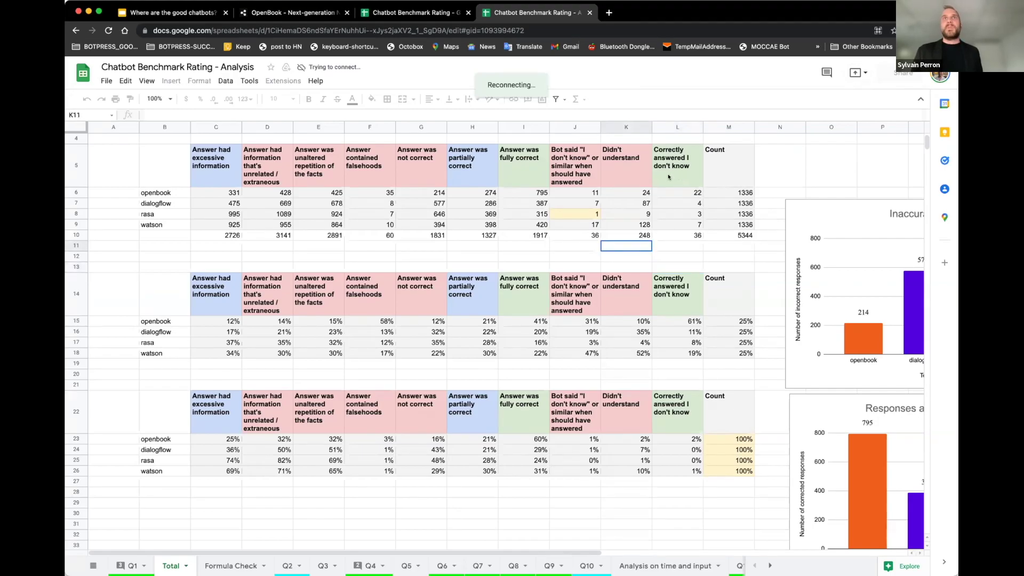
# Step: Highlight the openbook counts in the first table and compare the engines under "Answer was fully correct"
pyautogui.moveTo(141, 193); pyautogui.dragTo(503, 194)
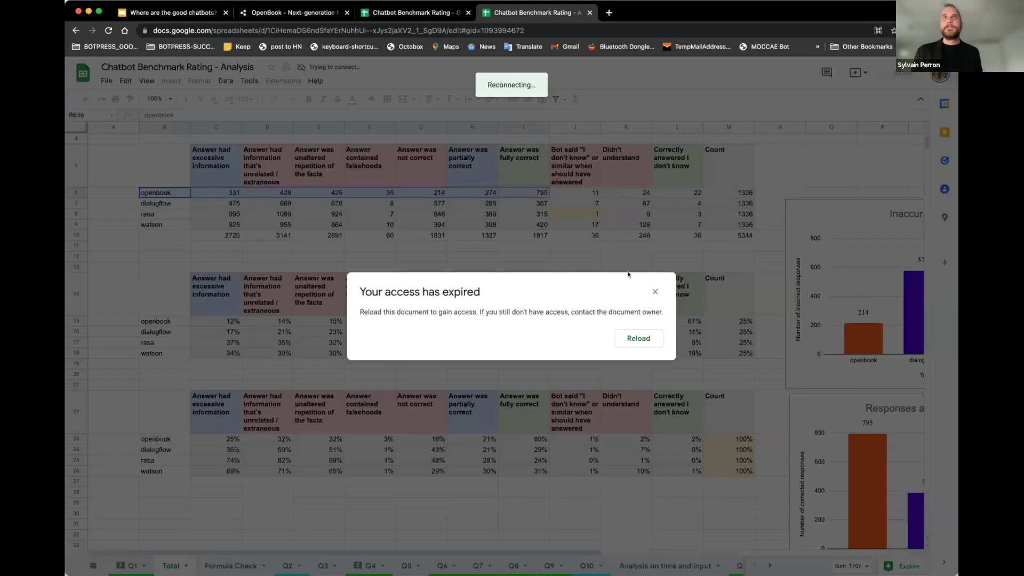
pyautogui.click(654, 291)
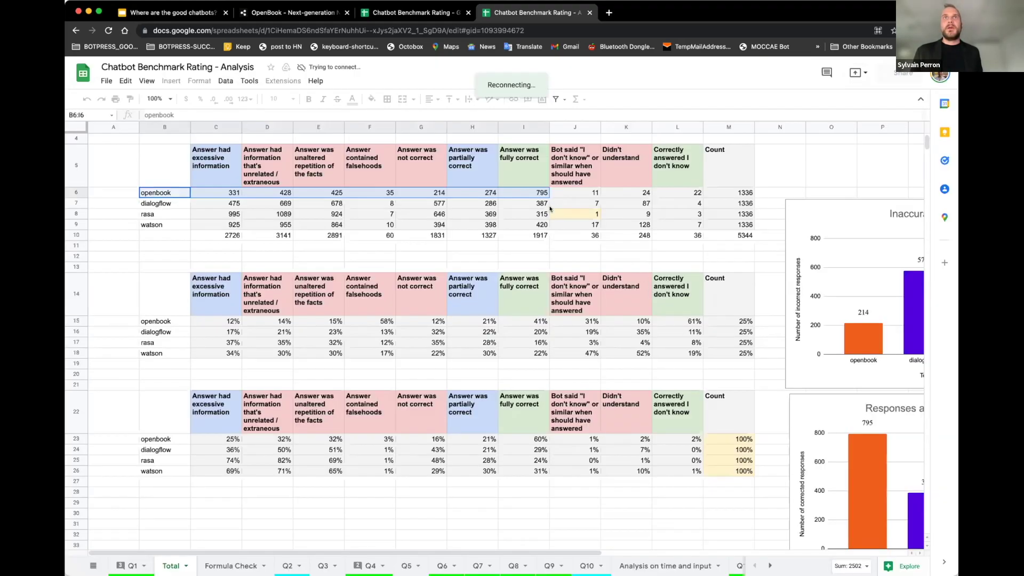
pyautogui.click(526, 204)
pyautogui.click(519, 192)
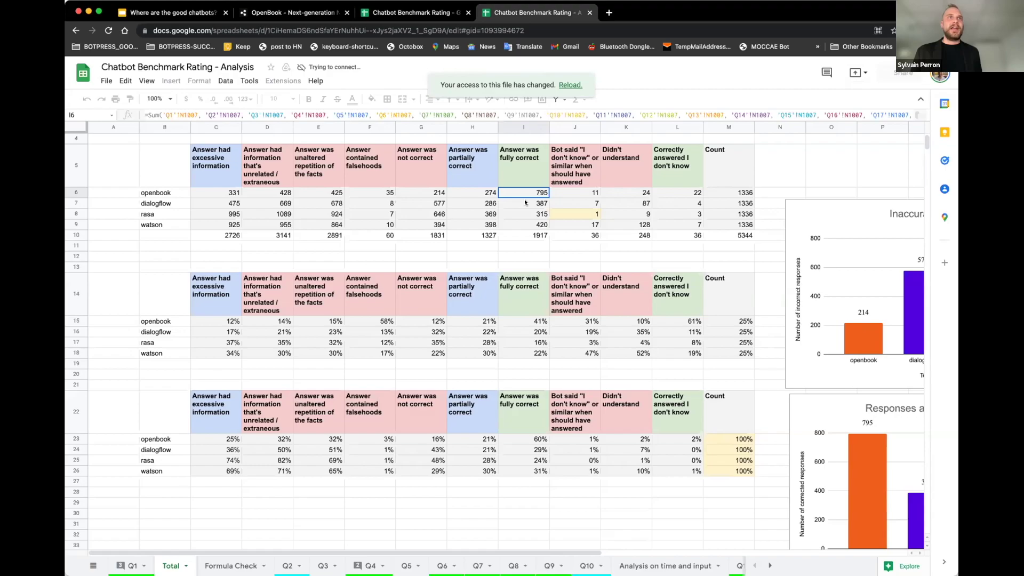
pyautogui.moveTo(525, 202); pyautogui.dragTo(523, 211)
pyautogui.click(516, 246)
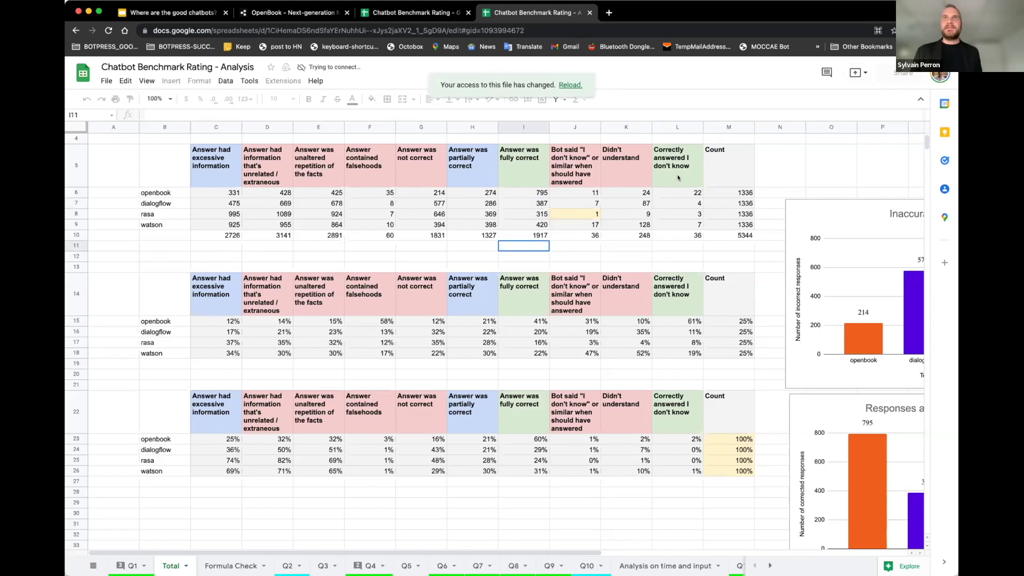
# Step: Compare the openbook and dialogflow counts under "Correctly answered I don't know" in the first table
pyautogui.click(677, 191)
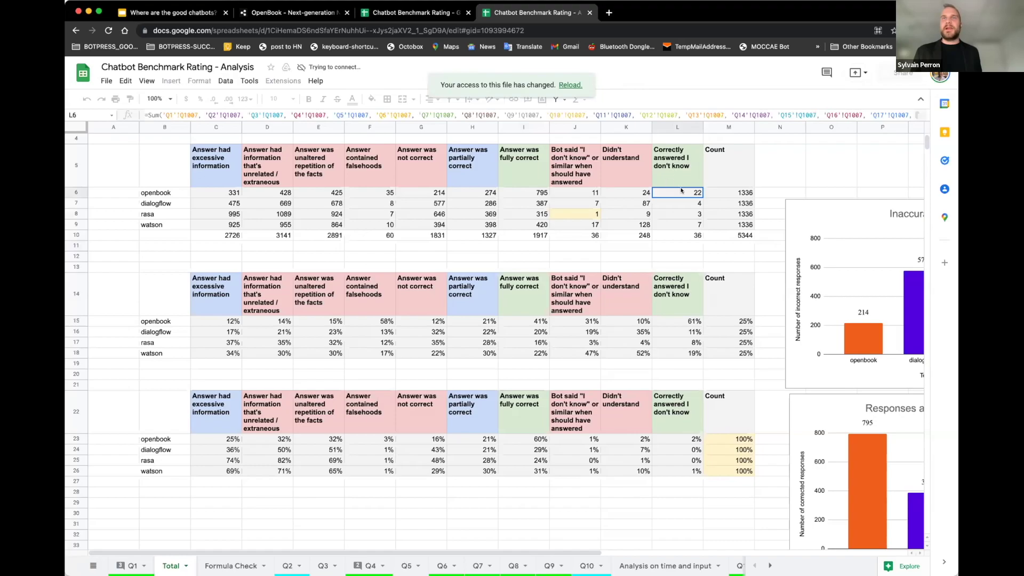
pyautogui.click(687, 203)
pyautogui.click(673, 190)
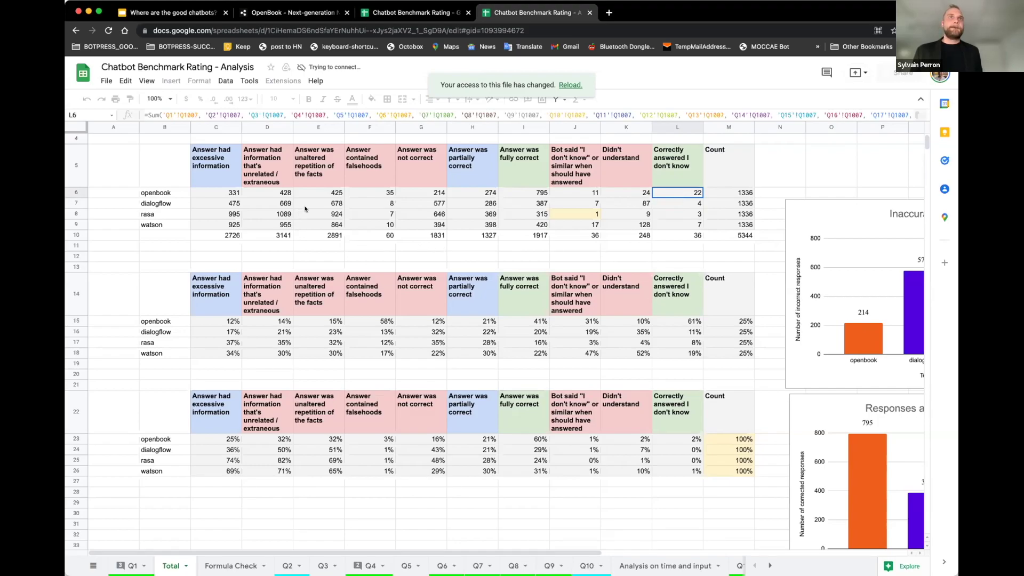
# Step: Compare the four engines' counts under "Answer was not correct" in the first table
pyautogui.click(418, 192)
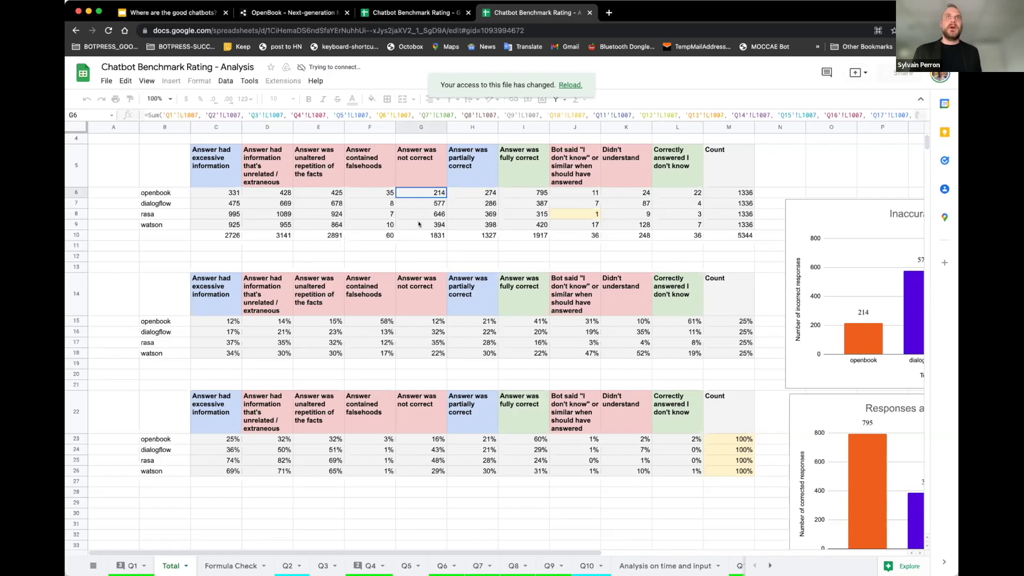
pyautogui.press('Down')
pyautogui.press('Down')
pyautogui.press('Down')
pyautogui.press('Up')
pyautogui.press('Up')
pyautogui.press('Up')
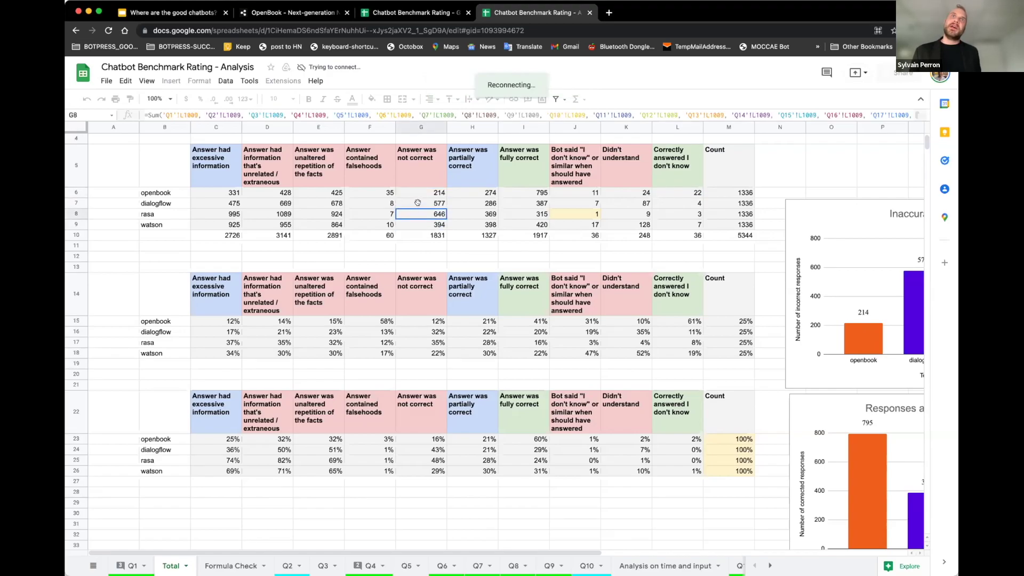
pyautogui.click(416, 245)
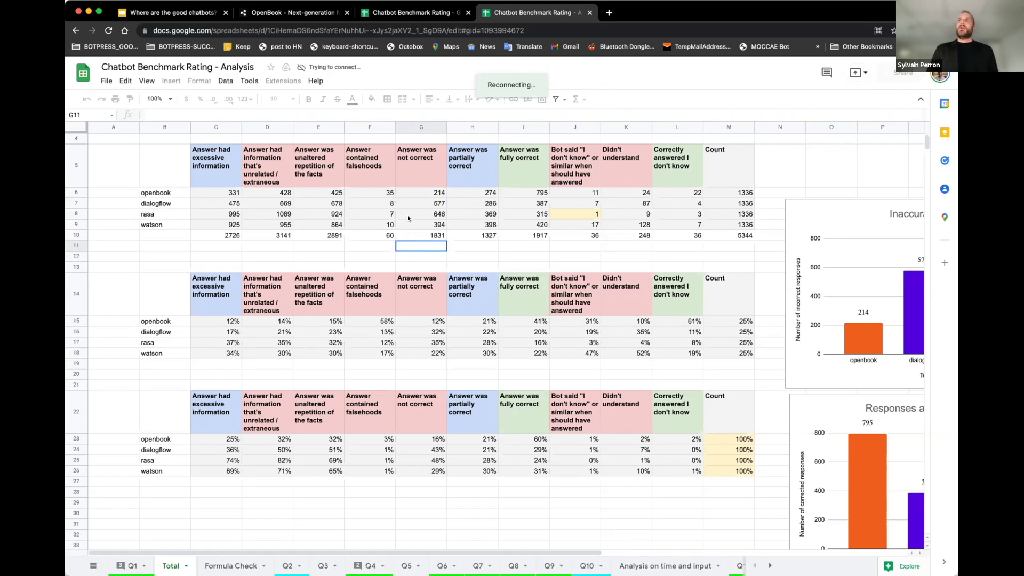